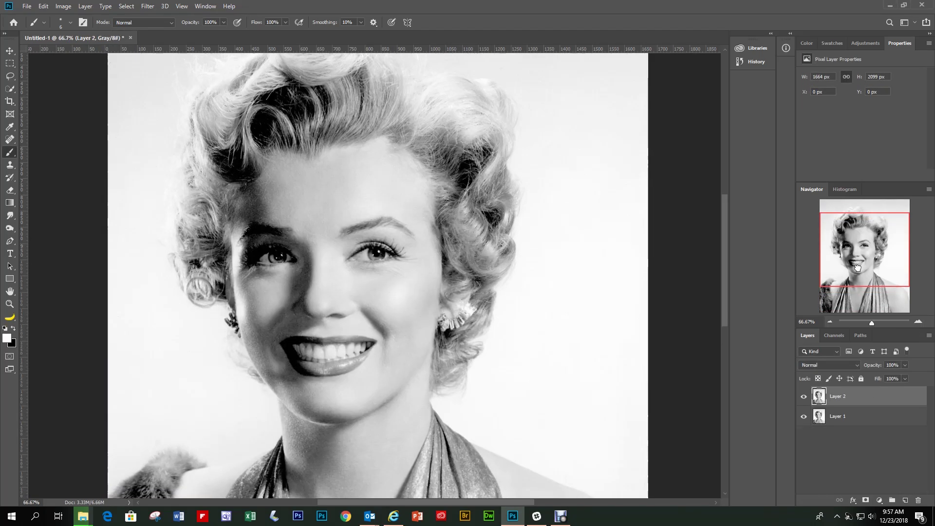
Change the document's colour mode, merging layers, then apply Shadows/Highlights with an adjusted highlights amount
{"action": "left_click", "coordinate": [64, 6]}
{"action": "left_click", "coordinate": [181, 26]}
{"action": "left_click", "coordinate": [539, 192]}
{"action": "left_click", "coordinate": [63, 6]}
{"action": "left_click", "coordinate": [195, 194]}
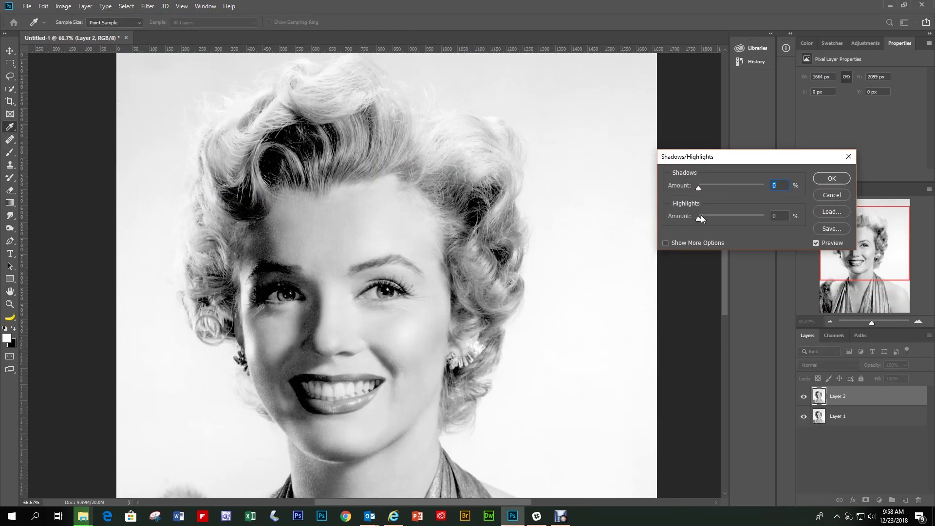
{"action": "left_click", "coordinate": [704, 220]}
{"action": "left_click", "coordinate": [701, 189]}
Zoom in on the face and lasso a small patch of the forehead
{"action": "key", "text": "Return"}
{"action": "key", "text": "b"}
{"action": "key", "text": "ctrl+minus"}
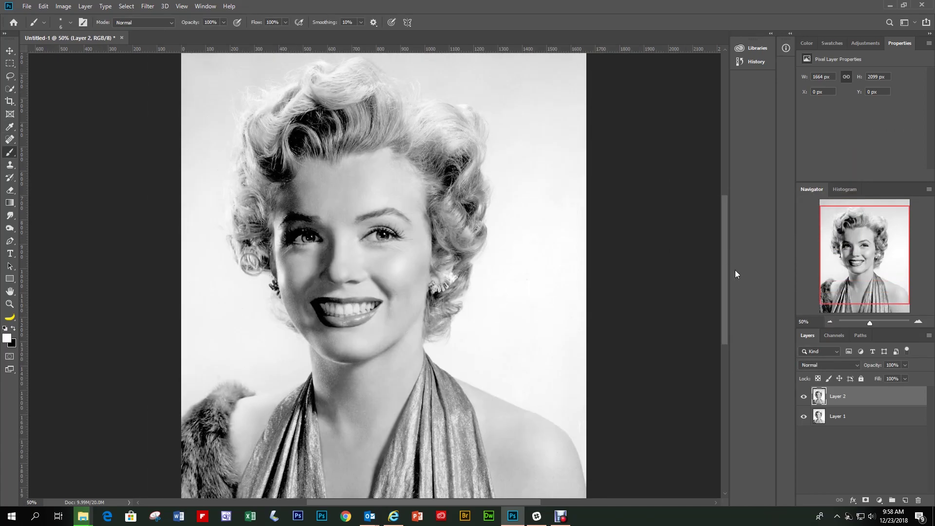
{"action": "key", "text": "ctrl+plus"}
{"action": "key", "text": "l"}
{"action": "left_click_drag", "start_coordinate": [392, 168], "coordinate": [404, 171]}
Add a brown Solid Color fill layer in Color blend mode and target its mask
{"action": "left_click", "coordinate": [879, 500]}
{"action": "left_click", "coordinate": [879, 331]}
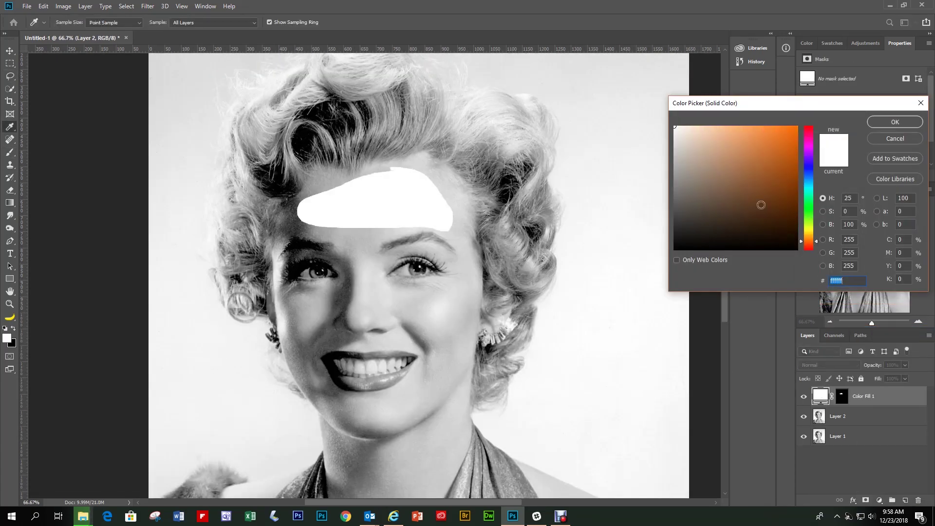
{"action": "left_click_drag", "start_coordinate": [774, 213], "coordinate": [737, 198]}
{"action": "left_click", "coordinate": [895, 119]}
{"action": "left_click", "coordinate": [836, 364]}
{"action": "left_click", "coordinate": [818, 491]}
{"action": "left_click", "coordinate": [842, 396]}
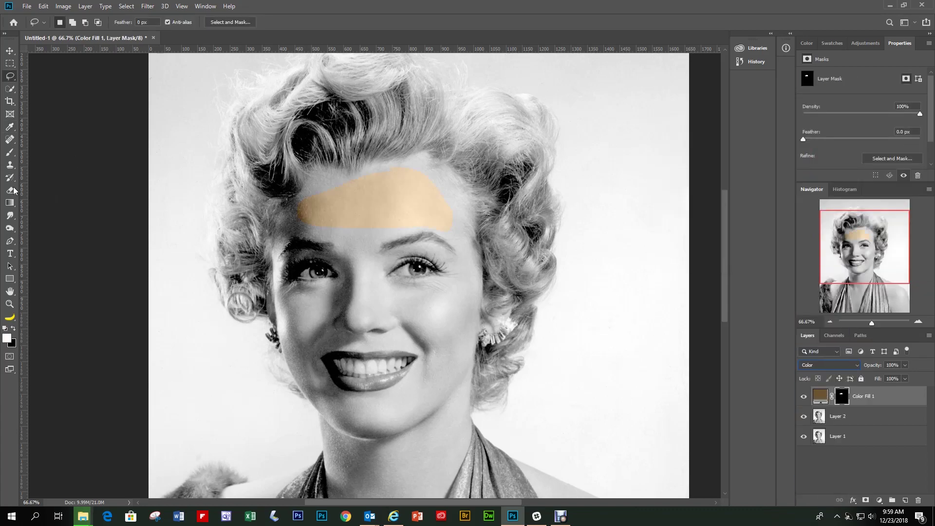
Paint the skin mask white over the nose, left cheek, forehead and right temple
{"action": "key", "text": "b"}
{"action": "key", "text": "ctrl+plus"}
{"action": "left_click_drag", "start_coordinate": [346, 222], "coordinate": [356, 304]}
{"action": "left_click_drag", "start_coordinate": [443, 325], "coordinate": [415, 310]}
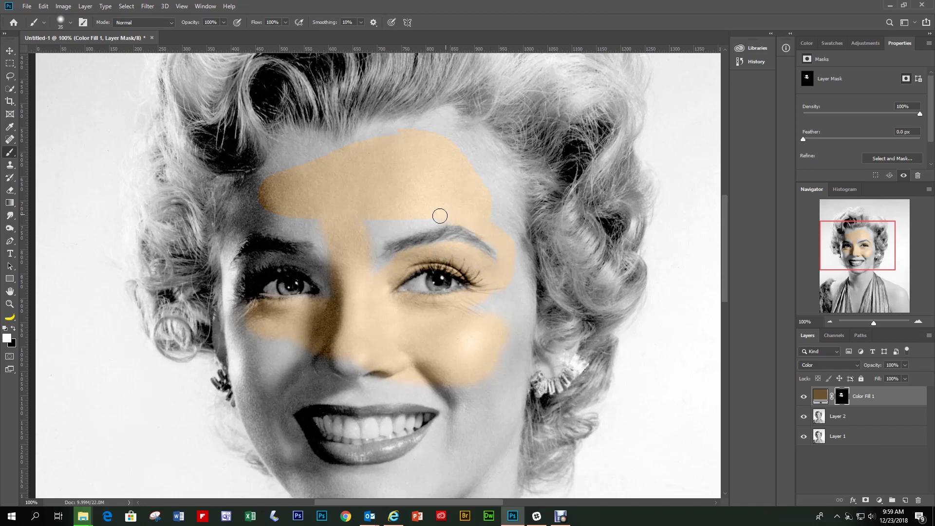
{"action": "key", "text": "bracketright"}
{"action": "key", "text": "bracketright"}
{"action": "key", "text": "bracketright"}
{"action": "mouse_move", "coordinate": [403, 140]}
{"action": "left_mouse_down"}
{"action": "mouse_move", "coordinate": [297, 159]}
{"action": "mouse_move", "coordinate": [502, 209]}
{"action": "left_mouse_up"}
Paint finer skin strokes around the mouth and lower face with a smaller brush
{"action": "scroll", "coordinate": [439, 362], "scroll_direction": "down", "scroll_amount": 5}
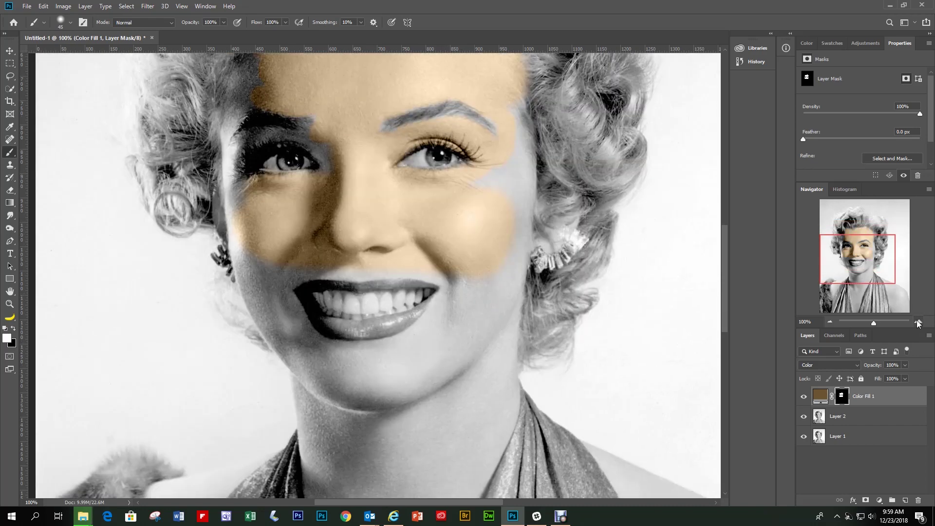
{"action": "key", "text": "ctrl+plus"}
{"action": "key", "text": "bracketleft"}
{"action": "key", "text": "bracketleft"}
{"action": "key", "text": "bracketleft"}
{"action": "left_click_drag", "start_coordinate": [533, 334], "coordinate": [519, 311]}
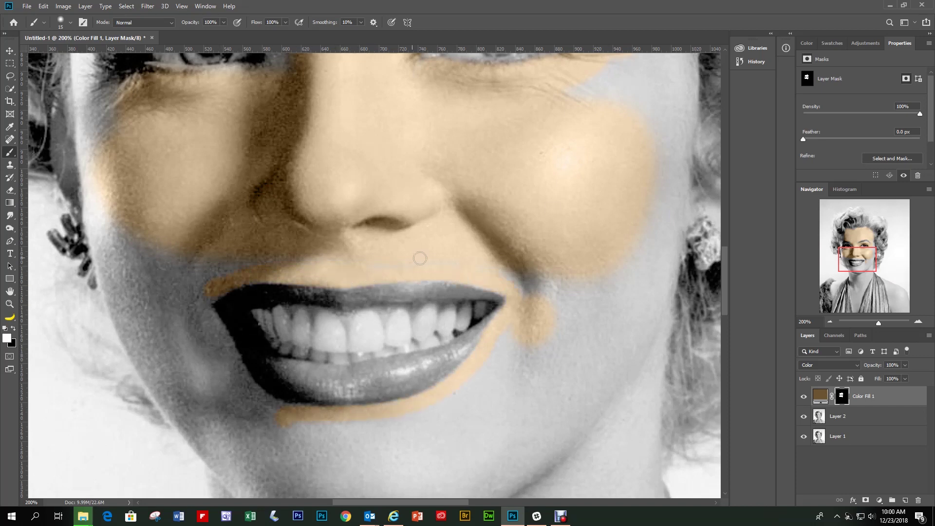
{"action": "left_click_drag", "start_coordinate": [328, 434], "coordinate": [443, 417]}
{"action": "scroll", "coordinate": [444, 417], "scroll_direction": "down", "scroll_amount": 3}
{"action": "key", "text": "bracketleft"}
{"action": "key", "text": "bracketleft"}
{"action": "key", "text": "alt+bracketleft"}
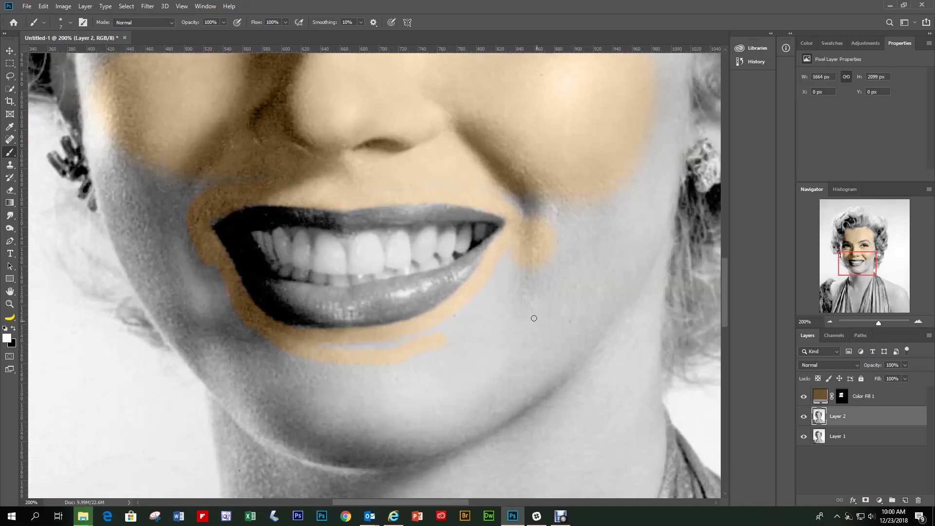
Return to the skin fill's mask, undo a stray stroke and enlarge the brush
{"action": "left_click", "coordinate": [831, 322]}
{"action": "key", "text": "bracketright"}
{"action": "key", "text": "bracketright"}
{"action": "key", "text": "bracketright"}
{"action": "left_click_drag", "start_coordinate": [468, 273], "coordinate": [458, 370]}
{"action": "key", "text": "ctrl+z"}
{"action": "key", "text": "alt+bracketright"}
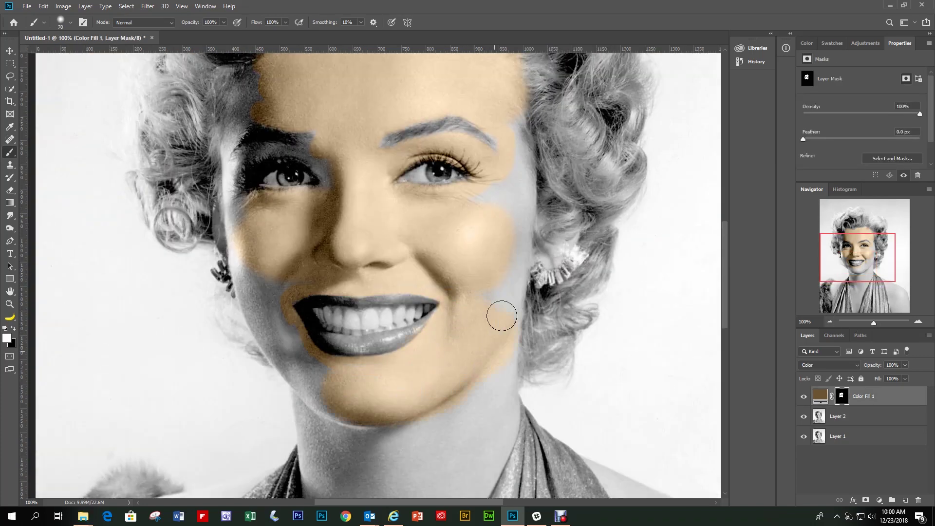
Extend the skin tint over the grey neck area below the chin
{"action": "left_click_drag", "start_coordinate": [497, 441], "coordinate": [446, 475]}
{"action": "key", "text": "ctrl+minus"}
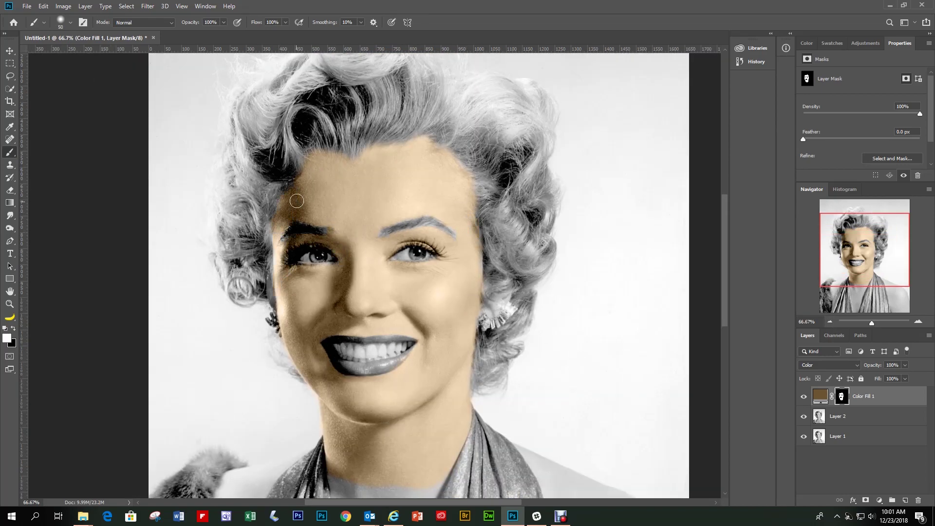
{"action": "key", "text": "ctrl+plus"}
{"action": "scroll", "coordinate": [383, 233], "scroll_direction": "down", "scroll_amount": 5}
{"action": "key", "text": "bracketright"}
{"action": "left_click_drag", "start_coordinate": [372, 326], "coordinate": [383, 233]}
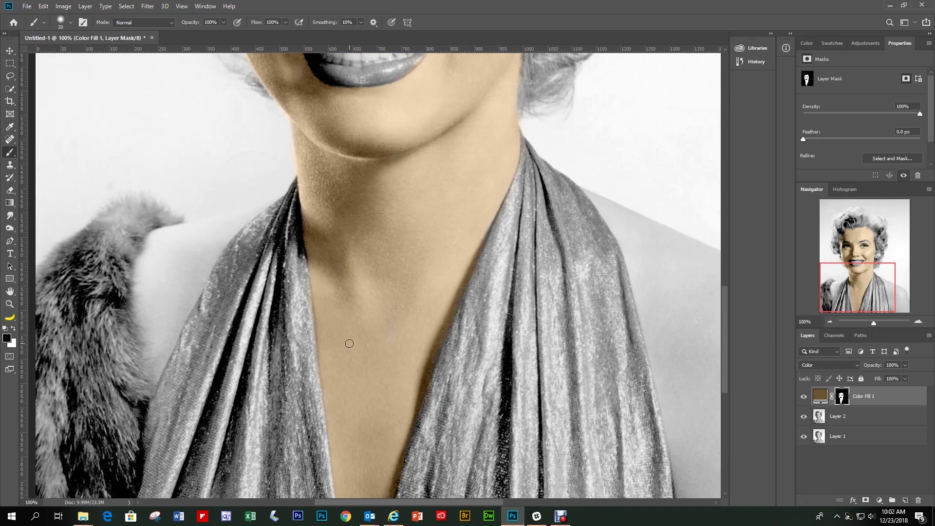
{"action": "key", "text": "ctrl+minus"}
Quick-select the right shoulder and paint the skin tint over it
{"action": "key", "text": "w"}
{"action": "left_click_drag", "start_coordinate": [528, 244], "coordinate": [557, 326]}
{"action": "key", "text": "x"}
{"action": "left_click_drag", "start_coordinate": [541, 272], "coordinate": [546, 341]}
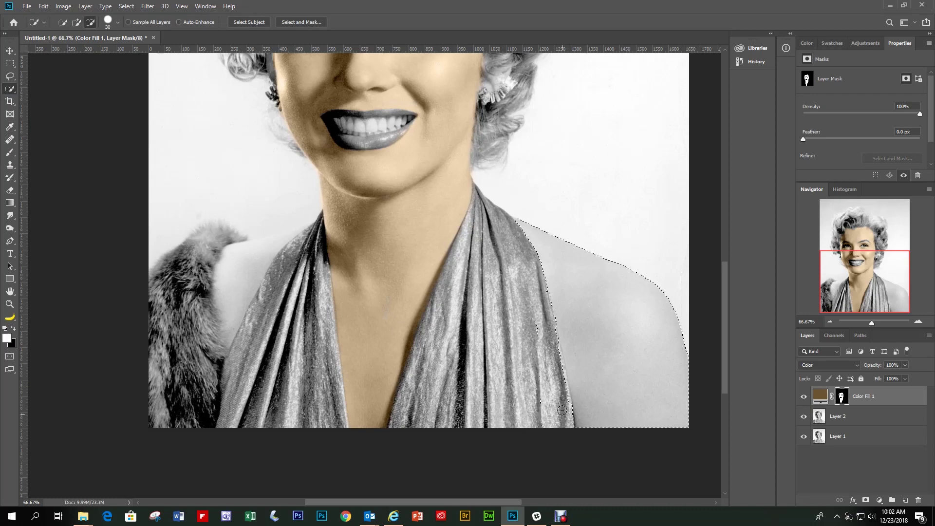
{"action": "key", "text": "b"}
{"action": "left_click_drag", "start_coordinate": [636, 351], "coordinate": [612, 429]}
{"action": "key", "text": "ctrl+d"}
Paint the skin tint over the left shoulder beside the fur
{"action": "scroll", "coordinate": [630, 260], "scroll_direction": "up", "scroll_amount": 2}
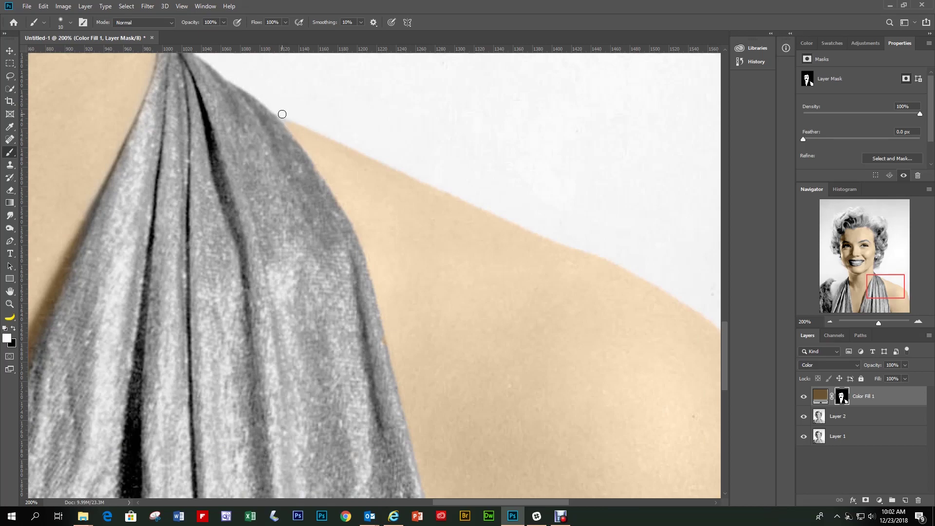
{"action": "key", "text": "x"}
{"action": "scroll", "coordinate": [380, 259], "scroll_direction": "down", "scroll_amount": 3}
{"action": "scroll", "coordinate": [446, 397], "scroll_direction": "down", "scroll_amount": 3}
{"action": "scroll", "coordinate": [453, 423], "scroll_direction": "down", "scroll_amount": 2}
{"action": "scroll", "coordinate": [458, 399], "scroll_direction": "down", "scroll_amount": 2}
{"action": "left_click_drag", "start_coordinate": [460, 399], "coordinate": [444, 278]}
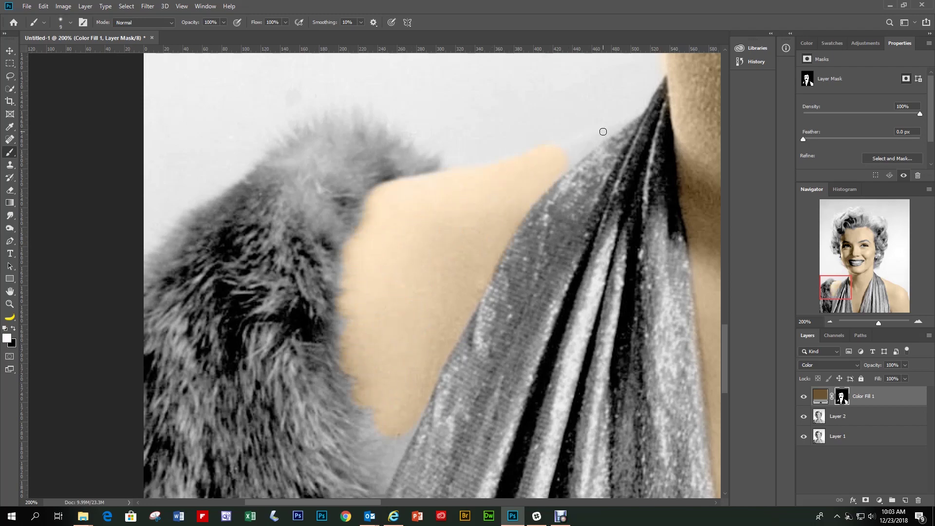
{"action": "scroll", "coordinate": [388, 260], "scroll_direction": "down", "scroll_amount": 2}
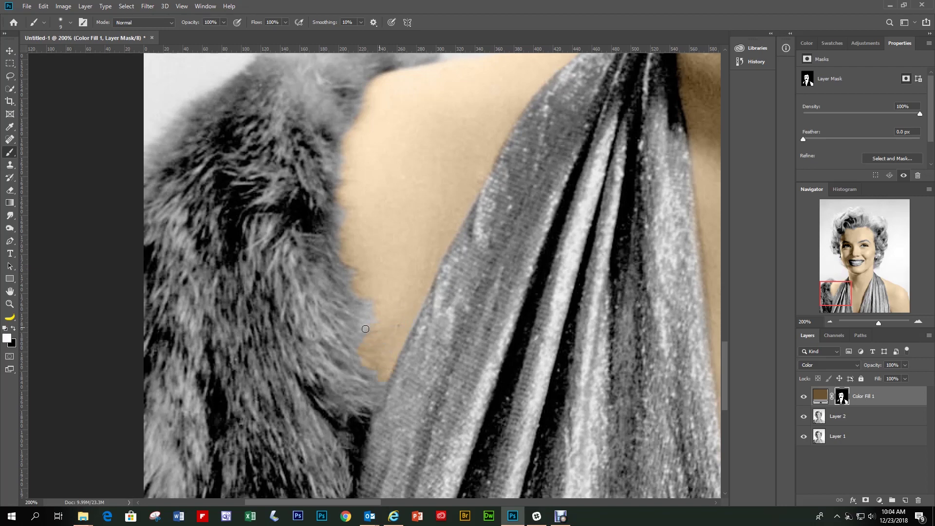
{"action": "scroll", "coordinate": [388, 228], "scroll_direction": "up", "scroll_amount": 1}
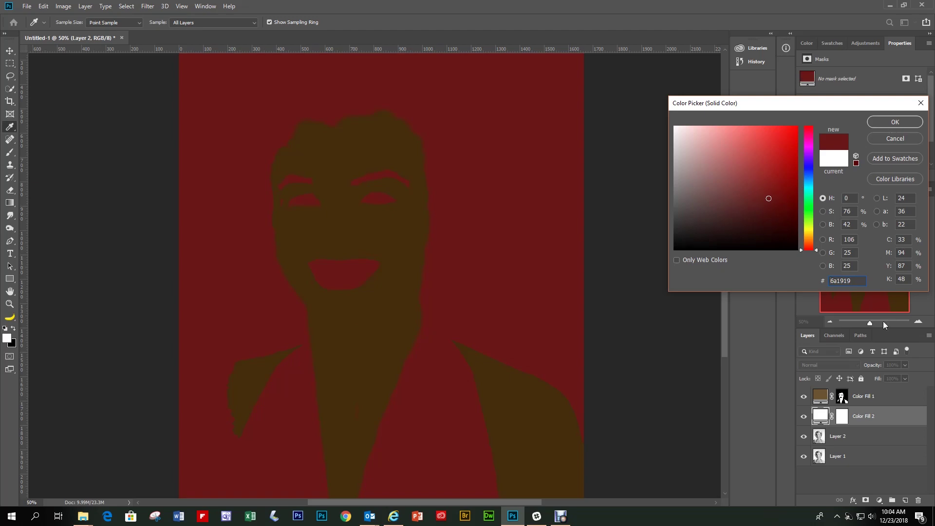
Set the Color Fill 2 colour to dark red #6a1919 with lowered opacity
{"action": "left_click", "coordinate": [895, 122]}
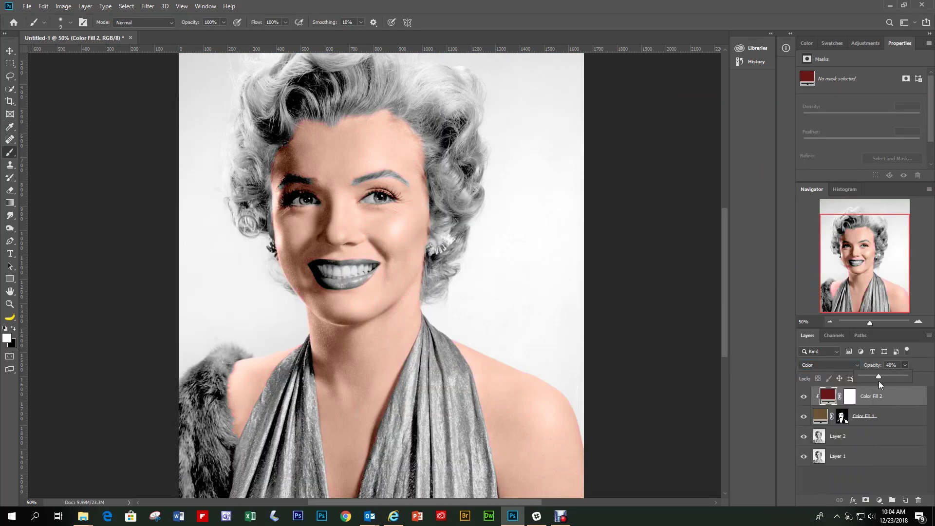
{"action": "left_click", "coordinate": [830, 321]}
{"action": "left_click", "coordinate": [877, 417]}
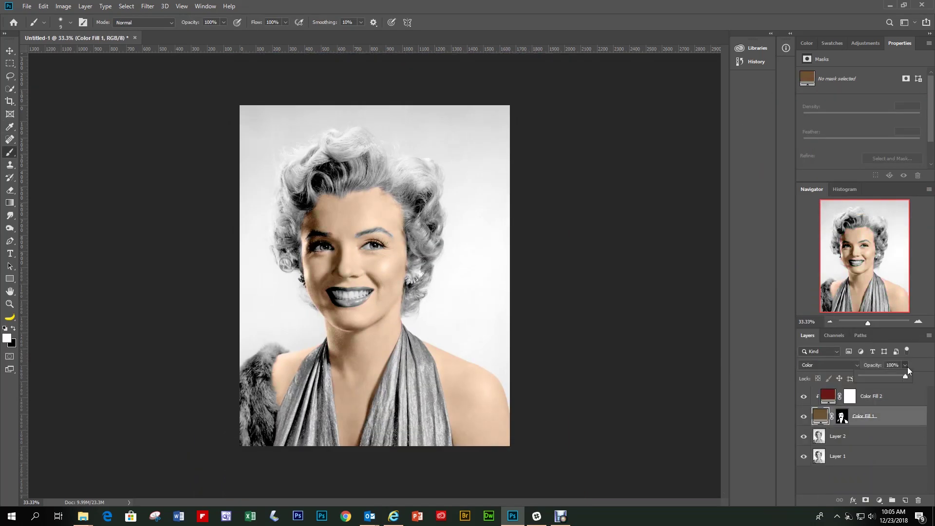
{"action": "left_click", "coordinate": [919, 322]}
{"action": "left_click", "coordinate": [838, 436]}
{"action": "scroll", "coordinate": [426, 339], "scroll_direction": "up", "scroll_amount": 3}
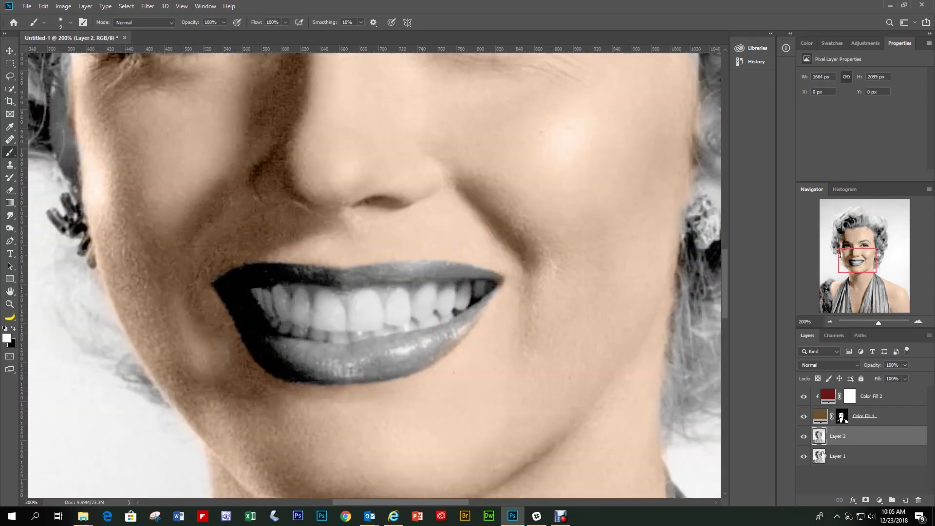
Lasso the lower lip and add a dark red Solid Color fill in Color mode
{"action": "key", "text": "l"}
{"action": "left_click_drag", "start_coordinate": [427, 340], "coordinate": [429, 341]}
{"action": "left_click", "coordinate": [879, 500]}
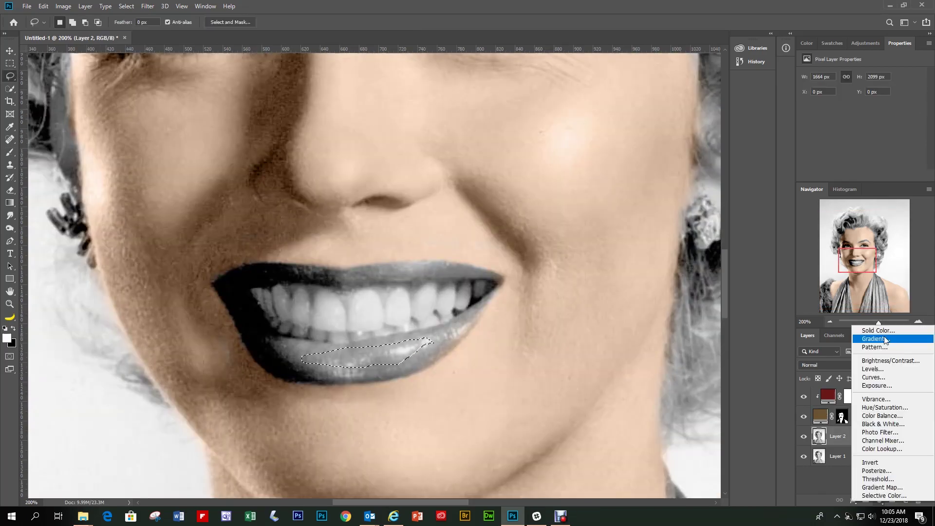
{"action": "left_click", "coordinate": [865, 327]}
{"action": "left_click", "coordinate": [896, 122]}
{"action": "left_click", "coordinate": [828, 364]}
{"action": "left_click", "coordinate": [825, 476]}
Paint the lip fill's mask red over the lower and upper lips
{"action": "left_click", "coordinate": [126, 6]}
{"action": "left_click", "coordinate": [139, 39]}
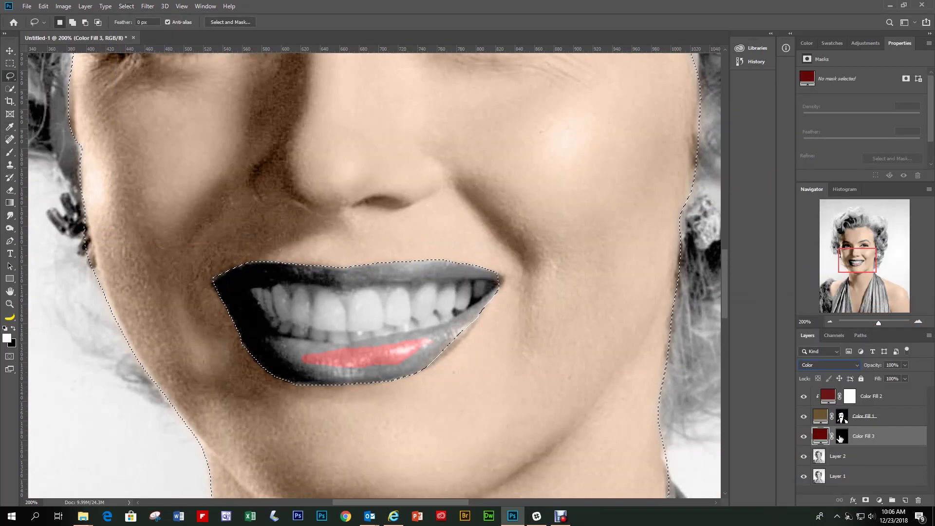
{"action": "key", "text": "b"}
{"action": "key", "text": "bracketright"}
{"action": "key", "text": "bracketright"}
{"action": "key", "text": "bracketright"}
{"action": "mouse_move", "coordinate": [380, 364]}
{"action": "left_mouse_down"}
{"action": "mouse_move", "coordinate": [278, 354]}
{"action": "mouse_move", "coordinate": [407, 347]}
{"action": "left_mouse_up"}
{"action": "left_click_drag", "start_coordinate": [300, 379], "coordinate": [408, 383]}
{"action": "left_click_drag", "start_coordinate": [239, 269], "coordinate": [320, 269]}
Softly redden the upper lip's top edge with a smaller, lower-opacity brush
{"action": "key", "text": "bracketleft"}
{"action": "key", "text": "bracketleft"}
{"action": "key", "text": "bracketleft"}
{"action": "key", "text": "2"}
{"action": "key", "text": "3"}
{"action": "left_click_drag", "start_coordinate": [350, 266], "coordinate": [245, 267]}
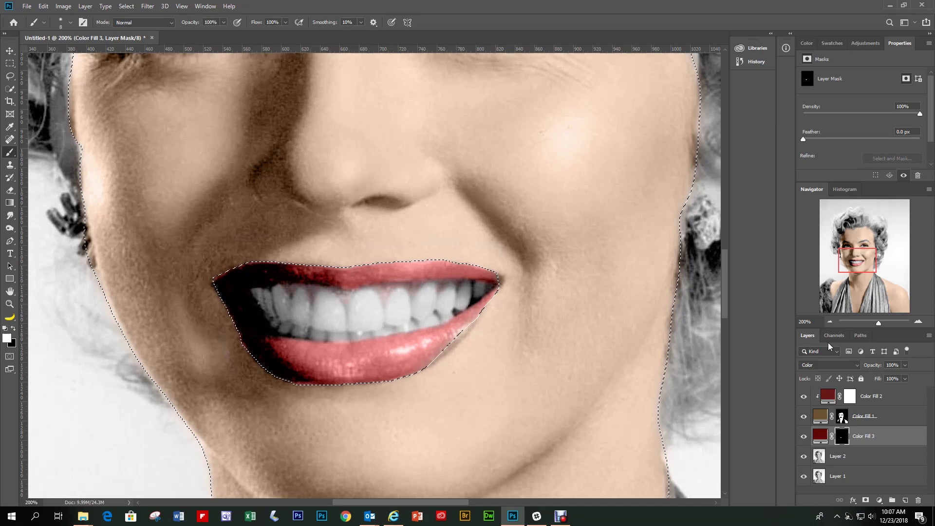
{"action": "key", "text": "ctrl+0"}
{"action": "left_click", "coordinate": [126, 5]}
{"action": "left_click", "coordinate": [136, 27]}
{"action": "double_click", "coordinate": [821, 436]}
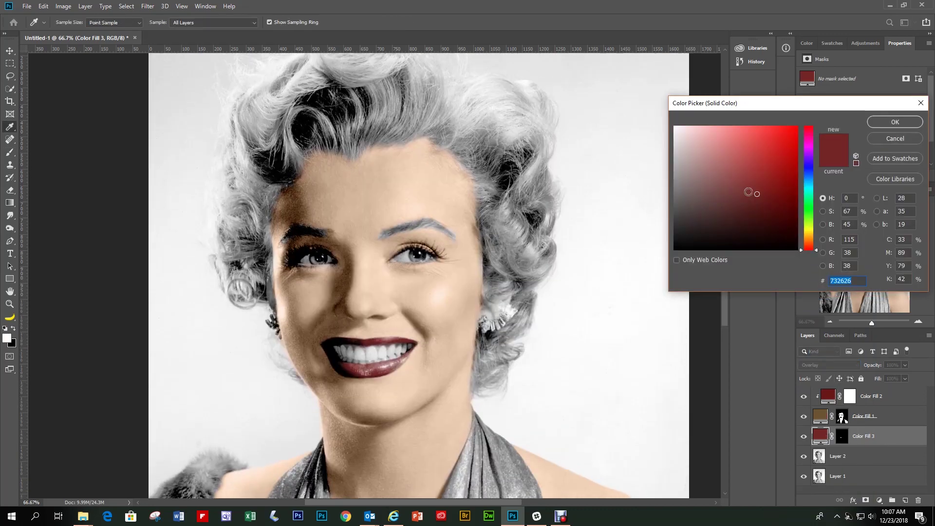
Recolour the lip fill to a brighter red 891d1d in Overlay mode
{"action": "left_click_drag", "start_coordinate": [749, 192], "coordinate": [771, 183]}
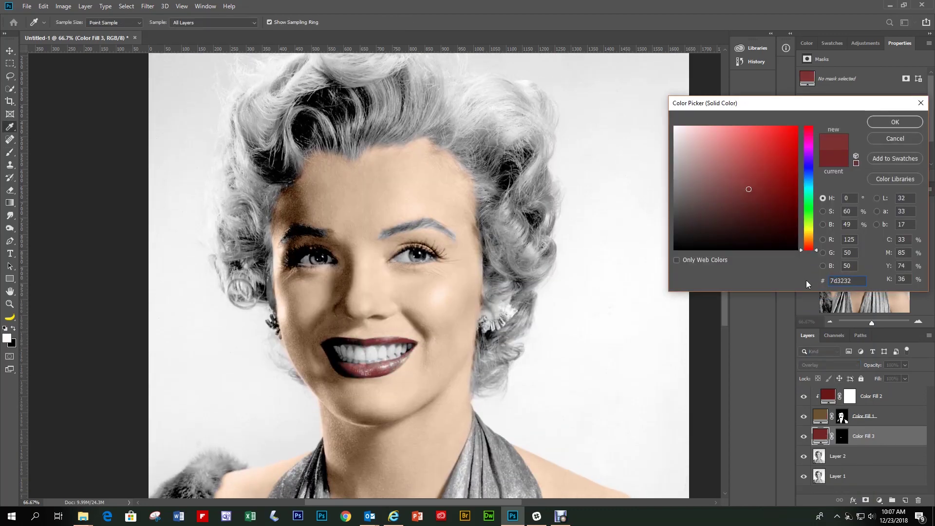
{"action": "left_click", "coordinate": [874, 126]}
{"action": "mouse_move", "coordinate": [872, 322]}
{"action": "left_mouse_down"}
{"action": "mouse_move", "coordinate": [841, 323]}
{"action": "mouse_move", "coordinate": [909, 322]}
{"action": "left_mouse_up"}
{"action": "left_click", "coordinate": [838, 456]}
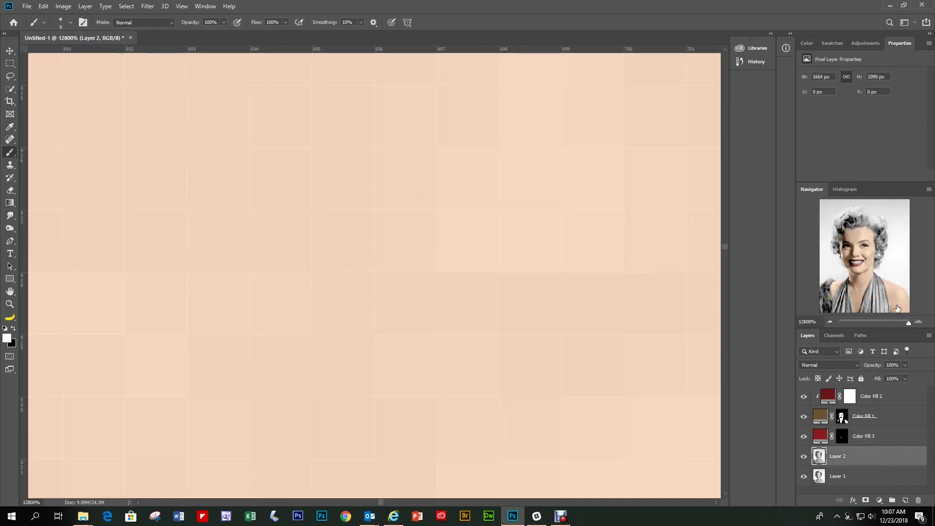
Lasso the hair and add a Solid Color fill layer for it
{"action": "key", "text": "ctrl+0"}
{"action": "key", "text": "ctrl+plus"}
{"action": "key", "text": "l"}
{"action": "mouse_move", "coordinate": [521, 363]}
{"action": "left_mouse_down"}
{"action": "mouse_move", "coordinate": [290, 354]}
{"action": "mouse_move", "coordinate": [520, 363]}
{"action": "left_mouse_up"}
{"action": "left_click", "coordinate": [879, 500]}
{"action": "left_click", "coordinate": [862, 367]}
{"action": "key", "text": "Return"}
Set the hair fill to Color blend mode and darken it to 382f1c
{"action": "left_click", "coordinate": [862, 367]}
{"action": "left_click", "coordinate": [834, 338]}
{"action": "double_click", "coordinate": [820, 456]}
{"action": "left_click", "coordinate": [737, 190]}
{"action": "left_click_drag", "start_coordinate": [737, 190], "coordinate": [736, 222]}
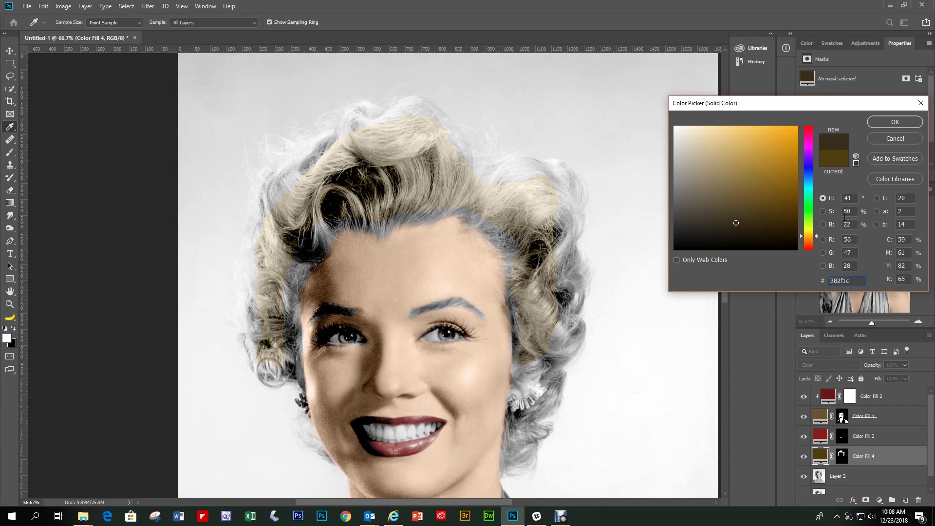
{"action": "key", "text": "Return"}
{"action": "left_click", "coordinate": [842, 415]}
Paint the hair fill's mask white over the remaining grey strands, enlarging the brush
{"action": "key", "text": "b"}
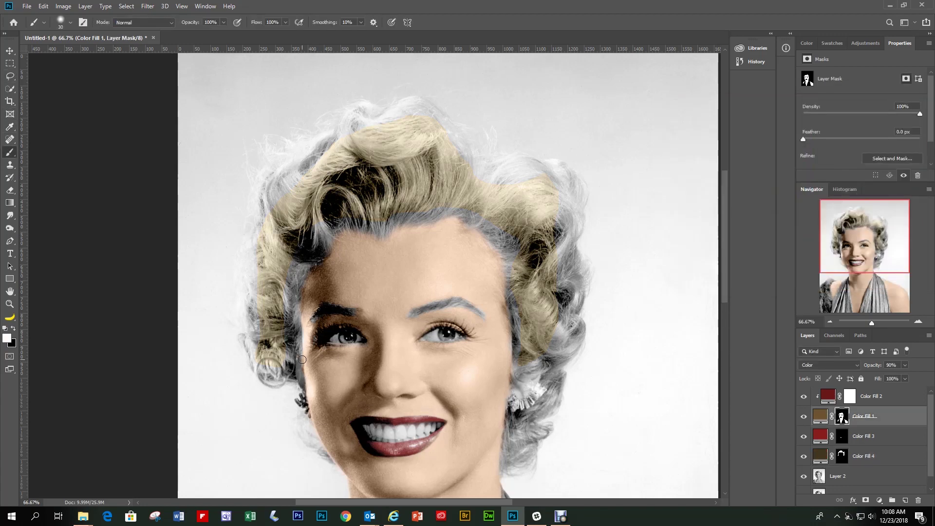
{"action": "key", "text": "alt+bracketleft"}
{"action": "key", "text": "alt+bracketleft"}
{"action": "key", "text": "ctrl+plus"}
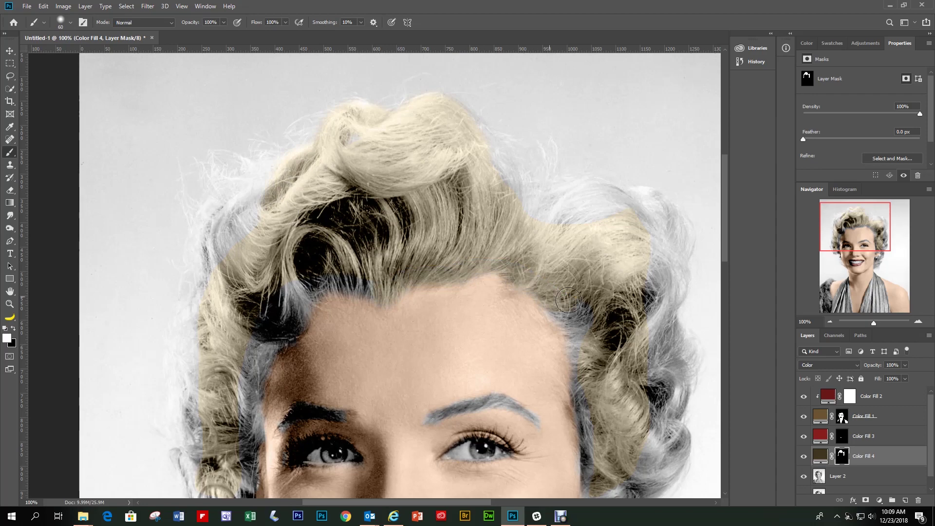
{"action": "left_click_drag", "start_coordinate": [655, 315], "coordinate": [557, 205]}
{"action": "scroll", "coordinate": [602, 341], "scroll_direction": "down", "scroll_amount": 3}
{"action": "scroll", "coordinate": [686, 276], "scroll_direction": "down", "scroll_amount": 3}
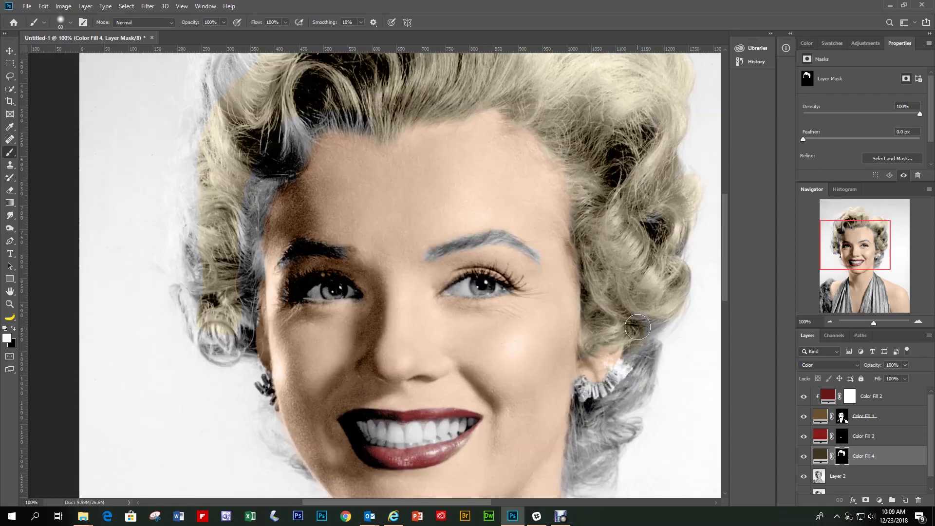
{"action": "scroll", "coordinate": [583, 437], "scroll_direction": "down", "scroll_amount": 2}
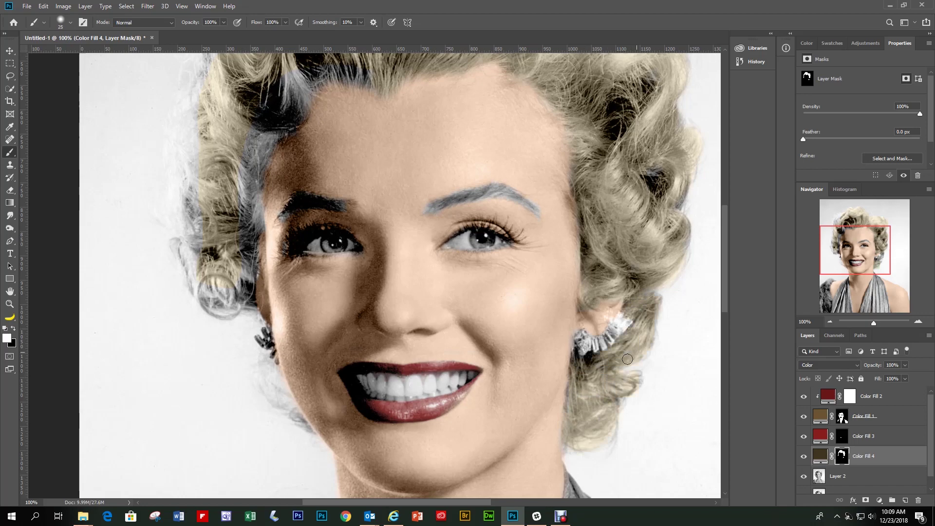
{"action": "scroll", "coordinate": [207, 282], "scroll_direction": "up", "scroll_amount": 1}
{"action": "scroll", "coordinate": [202, 263], "scroll_direction": "up", "scroll_amount": 1}
{"action": "key", "text": "bracketright"}
{"action": "key", "text": "bracketright"}
{"action": "key", "text": "bracketright"}
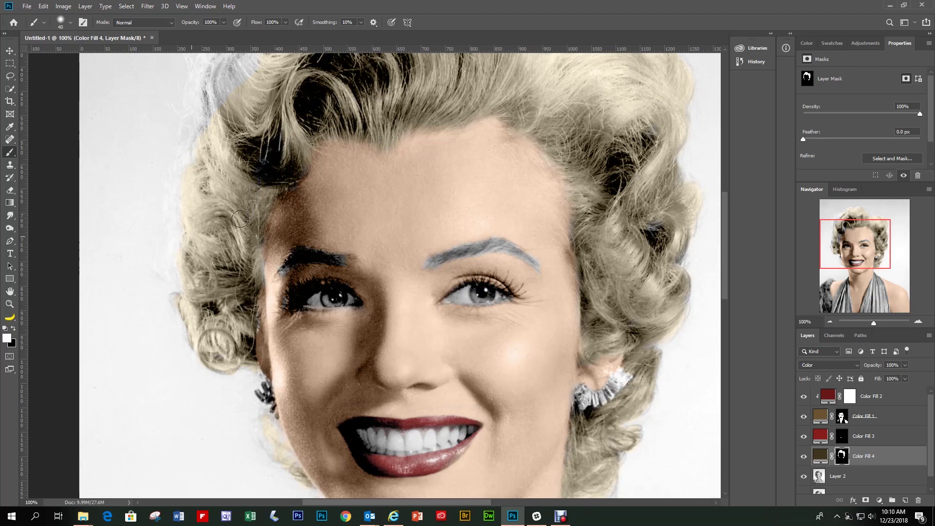
{"action": "scroll", "coordinate": [192, 240], "scroll_direction": "up", "scroll_amount": 3}
{"action": "key", "text": "bracketright"}
{"action": "key", "text": "bracketright"}
{"action": "key", "text": "bracketright"}
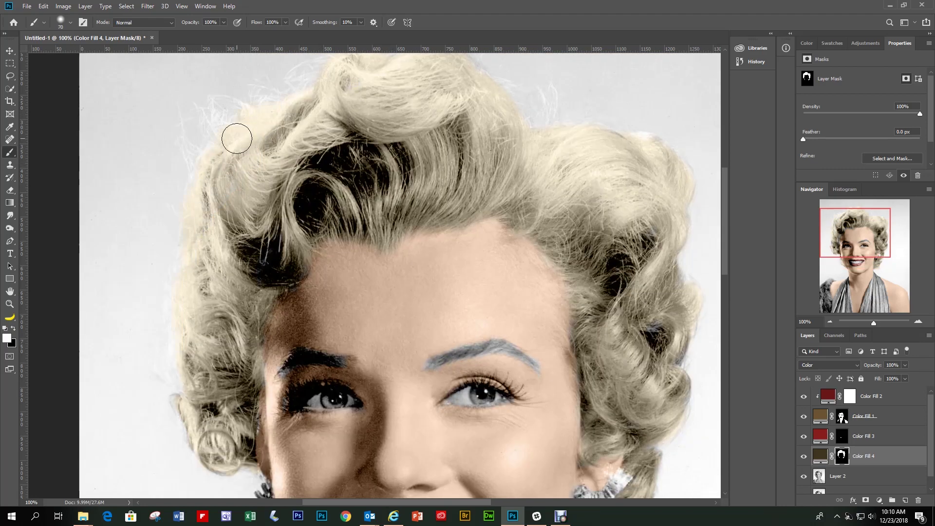
{"action": "scroll", "coordinate": [663, 370], "scroll_direction": "down", "scroll_amount": 3}
Deselect, then load the skin area as a selection and invert it
{"action": "key", "text": "ctrl+shift+d"}
{"action": "left_click", "coordinate": [126, 6]}
{"action": "left_click", "coordinate": [145, 44]}
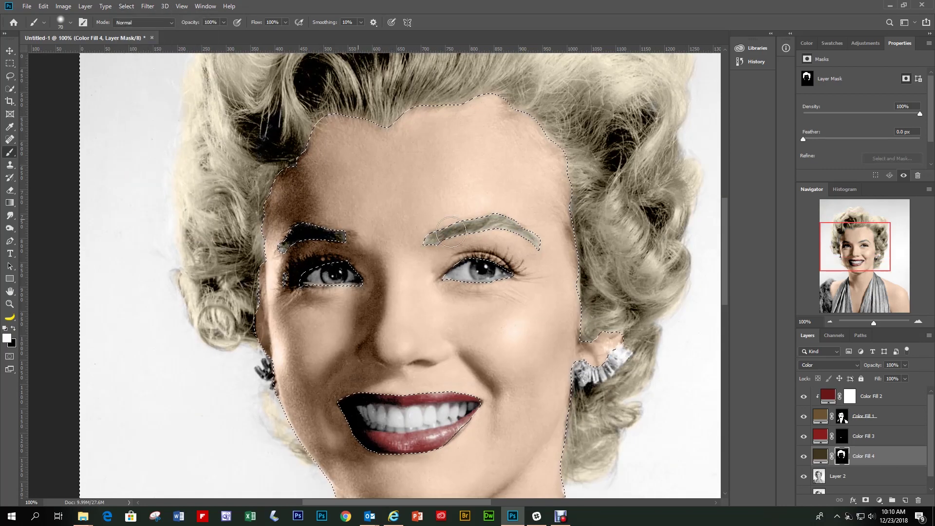
Zoom in to the eyes and set a small 1%-flow brush on the red lip fill layer
{"action": "left_click", "coordinate": [829, 323]}
{"action": "left_click", "coordinate": [918, 321]}
{"action": "left_click", "coordinate": [864, 245]}
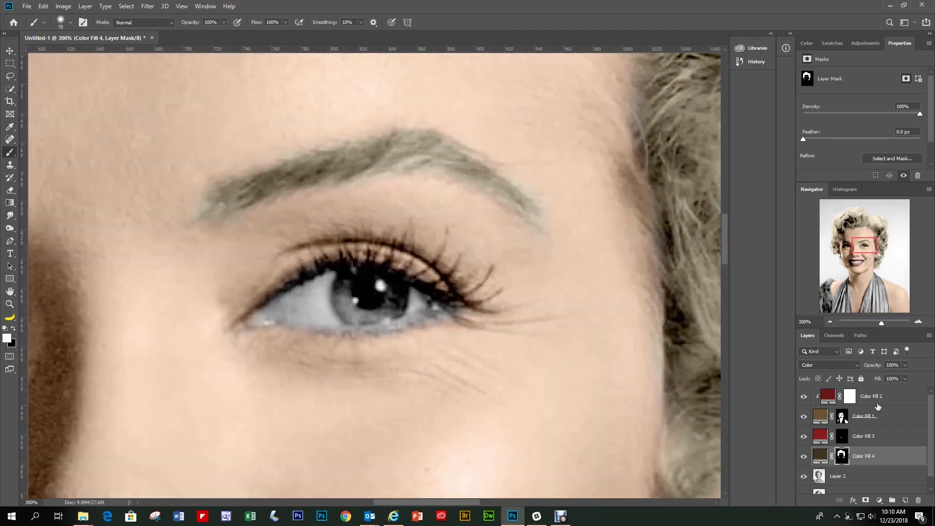
{"action": "scroll", "coordinate": [858, 438], "scroll_direction": "down", "scroll_amount": 1}
{"action": "left_click", "coordinate": [842, 428]}
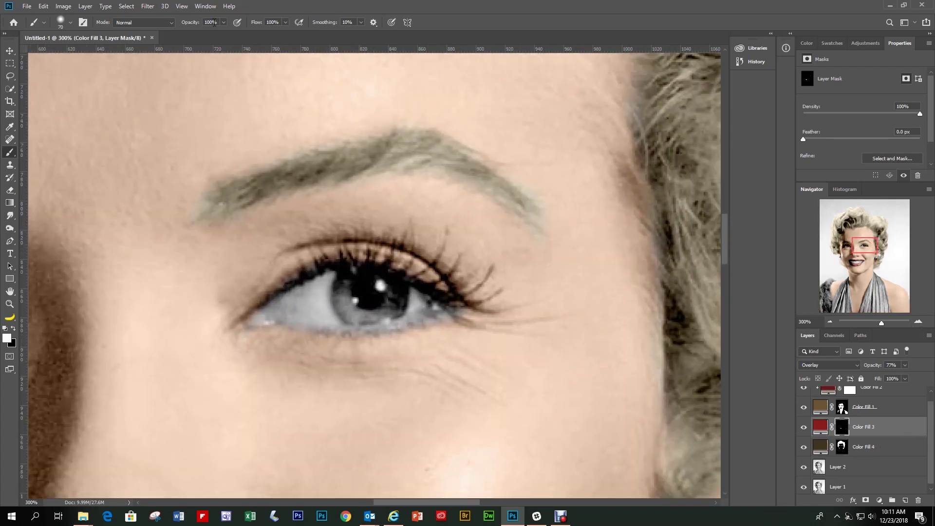
{"action": "key", "text": "shift+0"}
{"action": "key", "text": "shift+1"}
{"action": "key", "text": "bracketleft"}
{"action": "key", "text": "bracketleft"}
{"action": "key", "text": "bracketleft"}
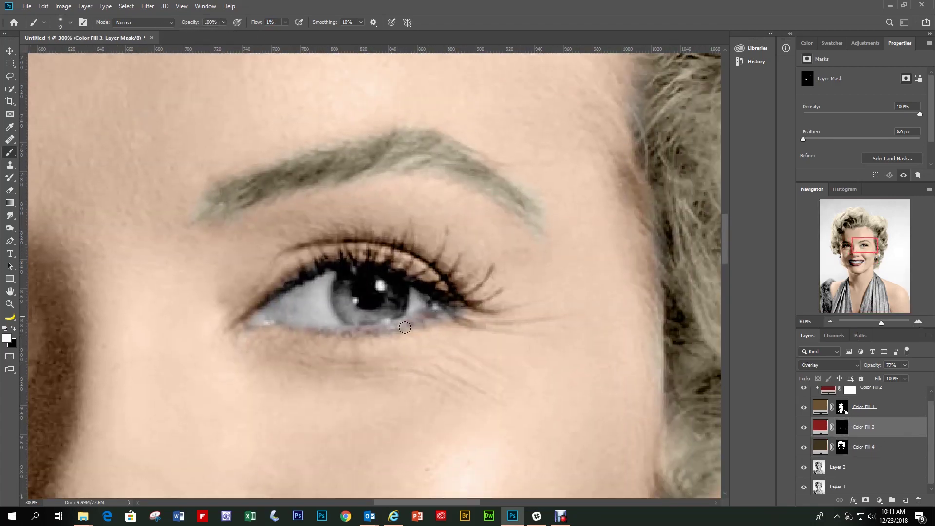
Move to the other eye, restore full brush flow, and lasso the iris
{"action": "left_click_drag", "start_coordinate": [862, 253], "coordinate": [843, 254]}
{"action": "key", "text": "shift+0"}
{"action": "key", "text": "alt+bracketright"}
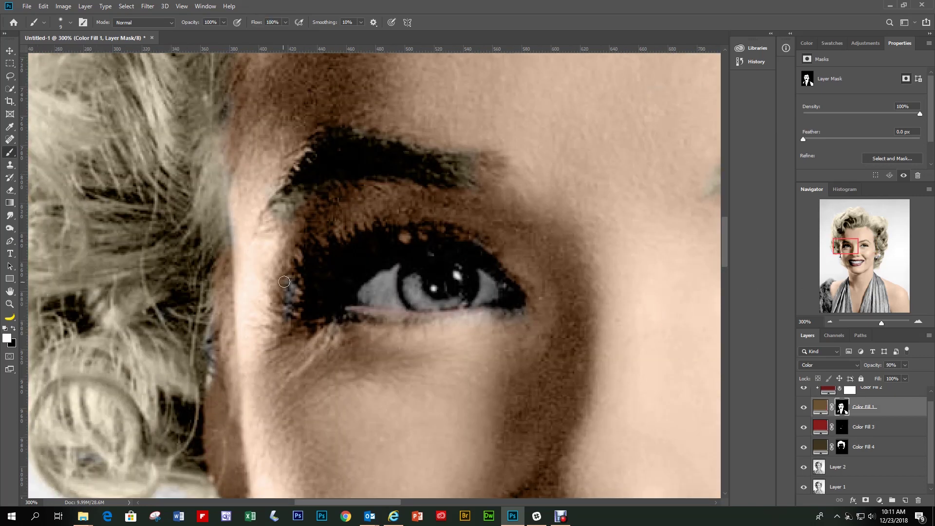
{"action": "left_click", "coordinate": [867, 467]}
{"action": "key", "text": "l"}
{"action": "left_click_drag", "start_coordinate": [414, 276], "coordinate": [412, 308]}
Add a dark blue Solid Color fill in Color blend mode and ready its mask for brushing
{"action": "left_click", "coordinate": [879, 500]}
{"action": "left_click", "coordinate": [898, 137]}
{"action": "left_click", "coordinate": [824, 365]}
{"action": "left_click", "coordinate": [828, 491]}
{"action": "left_click", "coordinate": [842, 466]}
{"action": "key", "text": "b"}
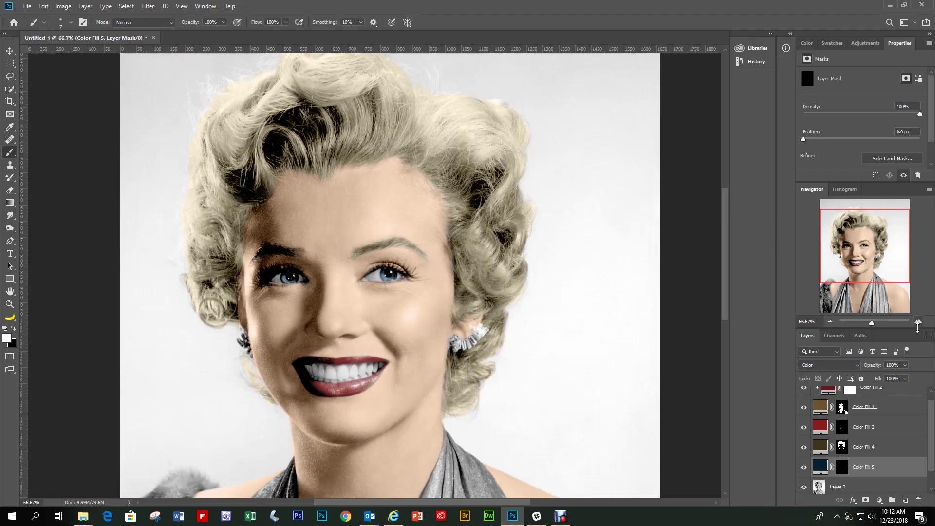
{"action": "left_click", "coordinate": [838, 487]}
Lasso the teeth and add a white Solid Color fill
{"action": "left_click_drag", "start_coordinate": [850, 246], "coordinate": [846, 270]}
{"action": "key", "text": "l"}
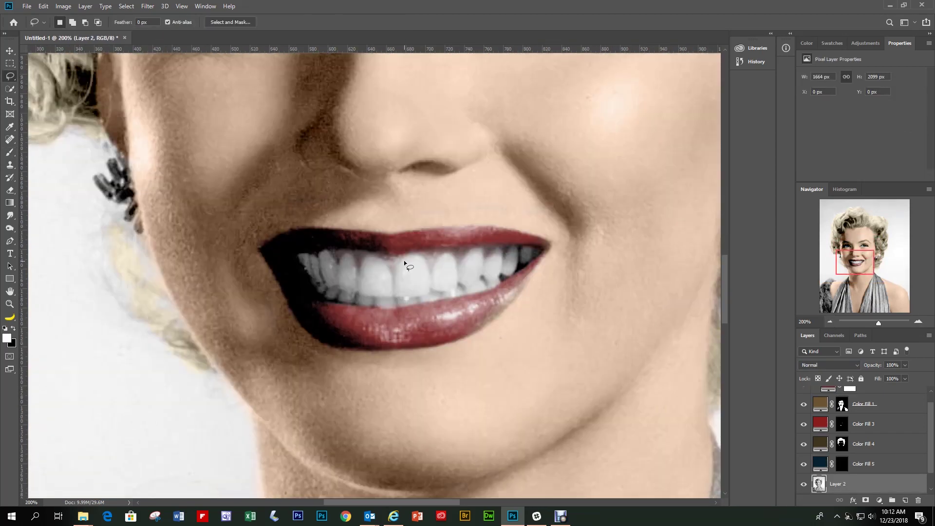
{"action": "left_click_drag", "start_coordinate": [412, 261], "coordinate": [405, 263]}
{"action": "left_click", "coordinate": [879, 500]}
{"action": "left_click", "coordinate": [867, 329]}
{"action": "left_click", "coordinate": [891, 122]}
Set the white fill to Soft Light and brush its mask across all the teeth
{"action": "left_click", "coordinate": [828, 365]}
{"action": "left_click", "coordinate": [810, 388]}
{"action": "left_click", "coordinate": [841, 484]}
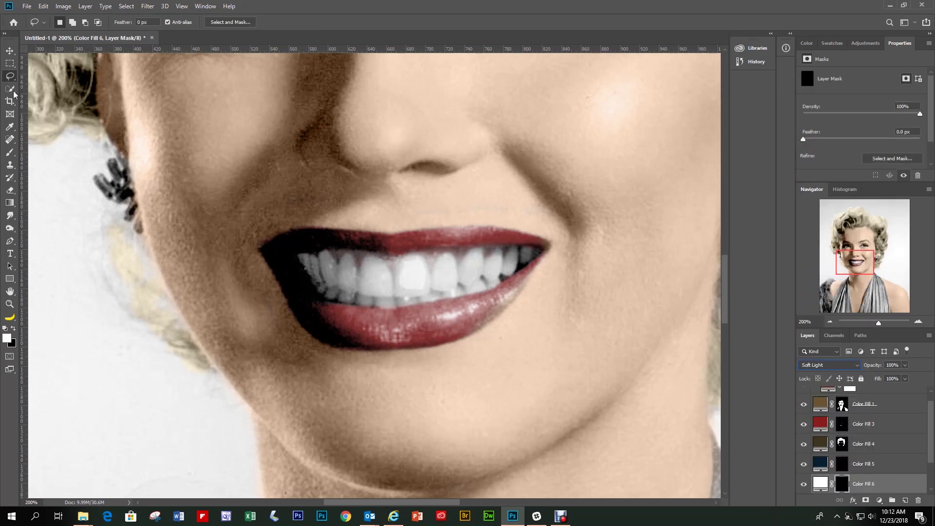
{"action": "key", "text": "b"}
{"action": "left_click_drag", "start_coordinate": [406, 259], "coordinate": [317, 265]}
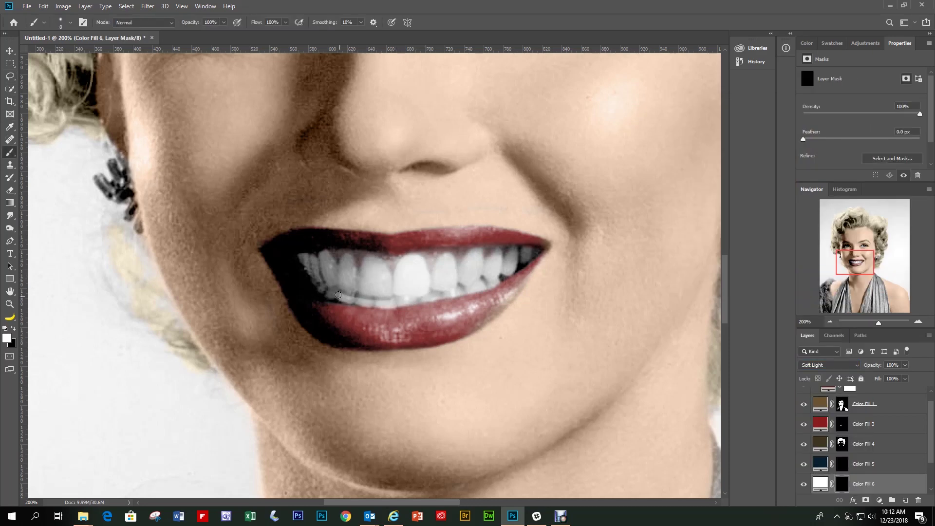
{"action": "key", "text": "bracketright"}
{"action": "key", "text": "bracketright"}
{"action": "key", "text": "bracketright"}
{"action": "mouse_move", "coordinate": [317, 265]}
{"action": "left_mouse_down"}
{"action": "mouse_move", "coordinate": [394, 292]}
{"action": "mouse_move", "coordinate": [529, 256]}
{"action": "left_mouse_up"}
Reduce the teeth-whitening fill's opacity to 52%
{"action": "left_click", "coordinate": [829, 321]}
{"action": "left_click", "coordinate": [905, 364]}
{"action": "mouse_move", "coordinate": [910, 384]}
{"action": "left_mouse_down"}
{"action": "mouse_move", "coordinate": [888, 378]}
{"action": "mouse_move", "coordinate": [901, 378]}
{"action": "left_mouse_up"}
{"action": "key", "text": "ctrl+minus"}
{"action": "left_click", "coordinate": [842, 483]}
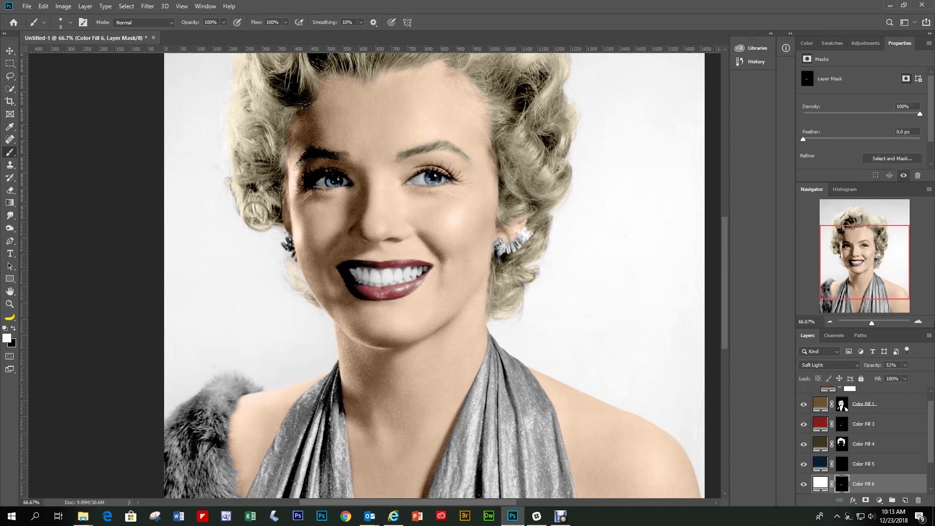
Brighten the white of the eye with a brush stroke
{"action": "scroll", "coordinate": [296, 258], "scroll_direction": "up", "scroll_amount": 2}
{"action": "left_click_drag", "start_coordinate": [543, 253], "coordinate": [492, 256]}
{"action": "key", "text": "ctrl+minus"}
{"action": "key", "text": "ctrl+minus"}
{"action": "key", "text": "ctrl+minus"}
On the blue fill layer, load the inverted skin selection and paint the dress blue
{"action": "key", "text": "alt+]"}
{"action": "key", "text": "alt+s"}
{"action": "key", "text": "e"}
{"action": "key", "text": "alt+s"}
{"action": "key", "text": "i"}
{"action": "left_click_drag", "start_coordinate": [502, 346], "coordinate": [478, 289]}
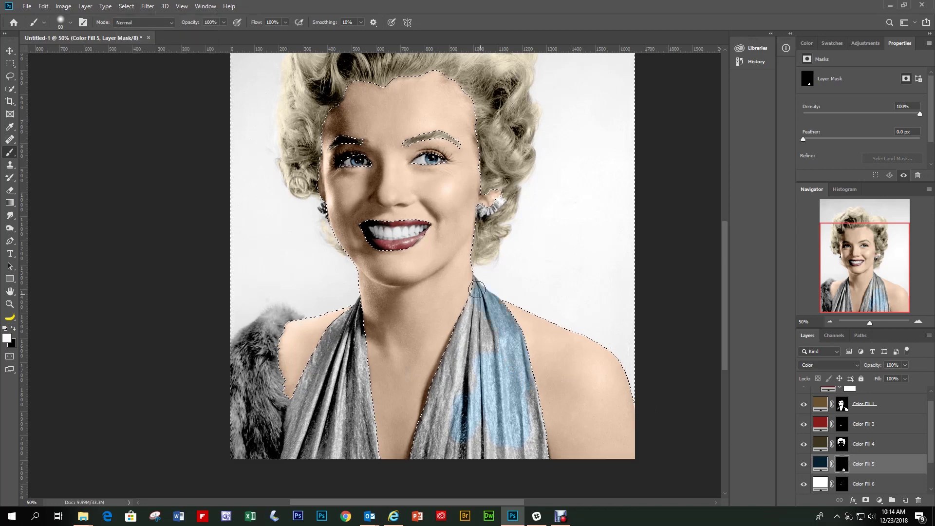
{"action": "left_click_drag", "start_coordinate": [336, 322], "coordinate": [290, 443]}
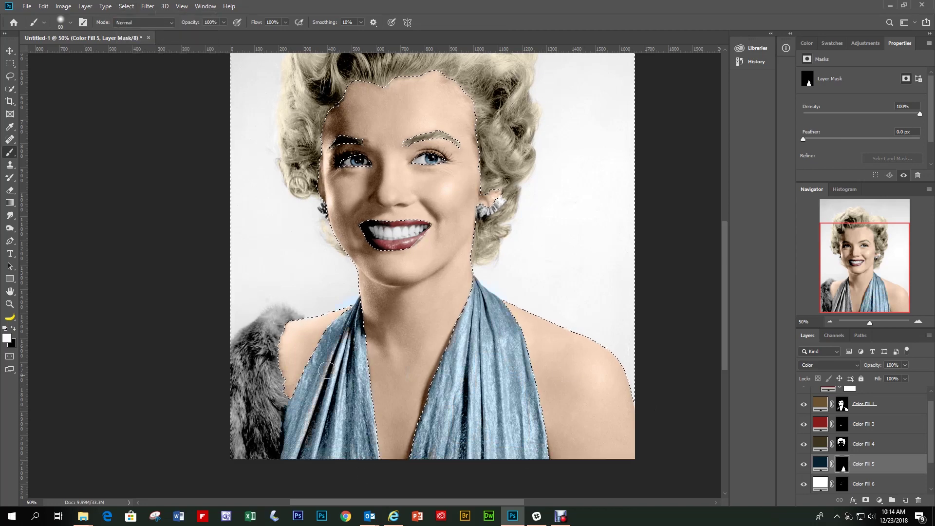
{"action": "key", "text": "alt+]"}
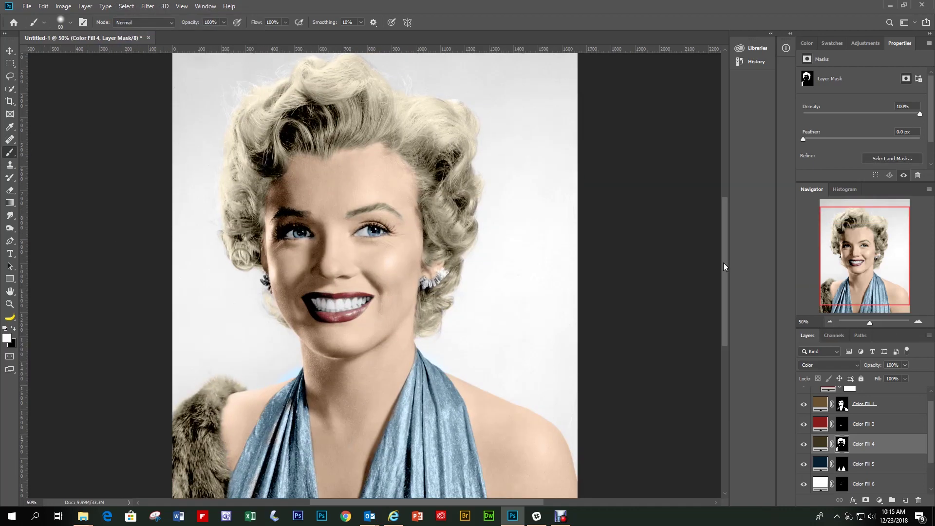
Check the skin fill colour, then add a red Solid Color fill for the blush
{"action": "double_click", "coordinate": [821, 404]}
{"action": "key", "text": "Return"}
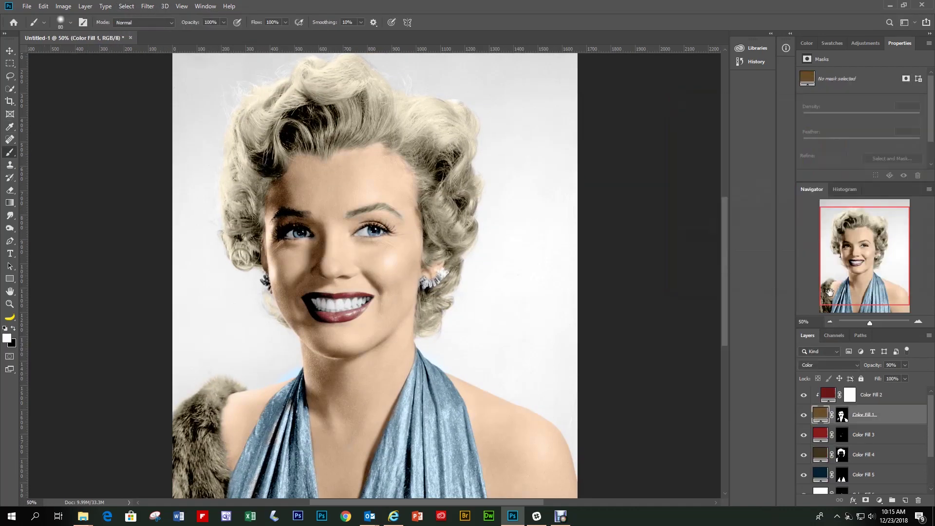
{"action": "left_click", "coordinate": [879, 500]}
{"action": "left_click", "coordinate": [872, 319]}
{"action": "key", "text": "Return"}
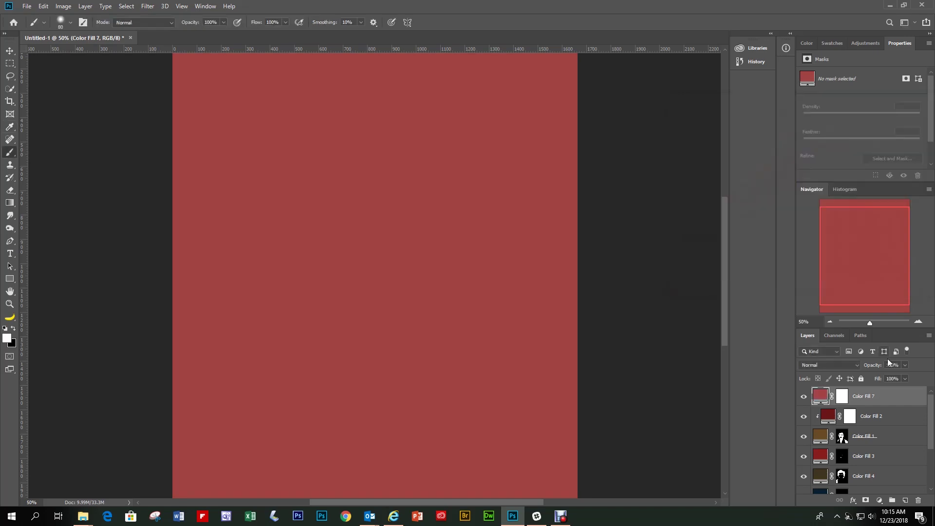
Clip the red fill to the skin layer, invert its mask, and set a 1%-flow brush
{"action": "left_click", "coordinate": [889, 406], "text": "alt"}
{"action": "left_click", "coordinate": [849, 396]}
{"action": "key", "text": "ctrl+i"}
{"action": "key", "text": "shift+0"}
{"action": "key", "text": "shift+1"}
{"action": "key", "text": "ctrl+equal"}
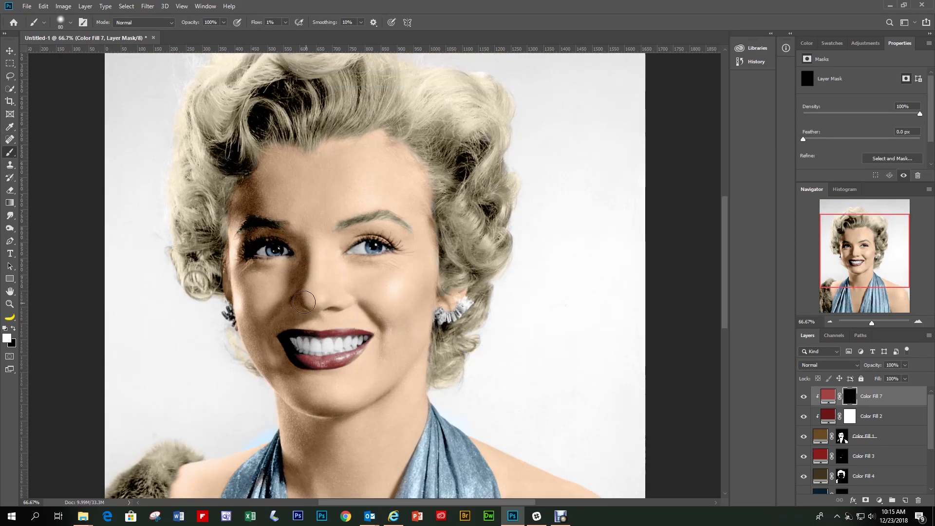
{"action": "key", "text": "x"}
Brush the red blush onto cheeks, neck and shoulders with a larger white brush
{"action": "scroll", "coordinate": [380, 453], "scroll_direction": "down", "scroll_amount": 1}
{"action": "scroll", "coordinate": [357, 457], "scroll_direction": "down", "scroll_amount": 2}
{"action": "scroll", "coordinate": [345, 373], "scroll_direction": "up", "scroll_amount": 3}
{"action": "key", "text": "bracketright"}
{"action": "key", "text": "x"}
{"action": "scroll", "coordinate": [266, 233], "scroll_direction": "down", "scroll_amount": 3}
{"action": "key", "text": "bracketright"}
{"action": "key", "text": "bracketright"}
{"action": "key", "text": "bracketright"}
{"action": "scroll", "coordinate": [422, 315], "scroll_direction": "down", "scroll_amount": 10}
{"action": "key", "text": "ctrl+minus"}
{"action": "scroll", "coordinate": [381, 309], "scroll_direction": "up", "scroll_amount": 7}
{"action": "key", "text": "ctrl+0"}
{"action": "key", "text": "alt+comma"}
Copy the original black-and-white layer into a new document
{"action": "left_click", "coordinate": [127, 6]}
{"action": "left_click", "coordinate": [131, 16]}
{"action": "left_click", "coordinate": [43, 5]}
{"action": "left_click", "coordinate": [73, 74]}
{"action": "key", "text": "ctrl+n"}
Double the canvas width and place the colour version in the right half
{"action": "left_click", "coordinate": [659, 427]}
{"action": "key", "text": "ctrl+v"}
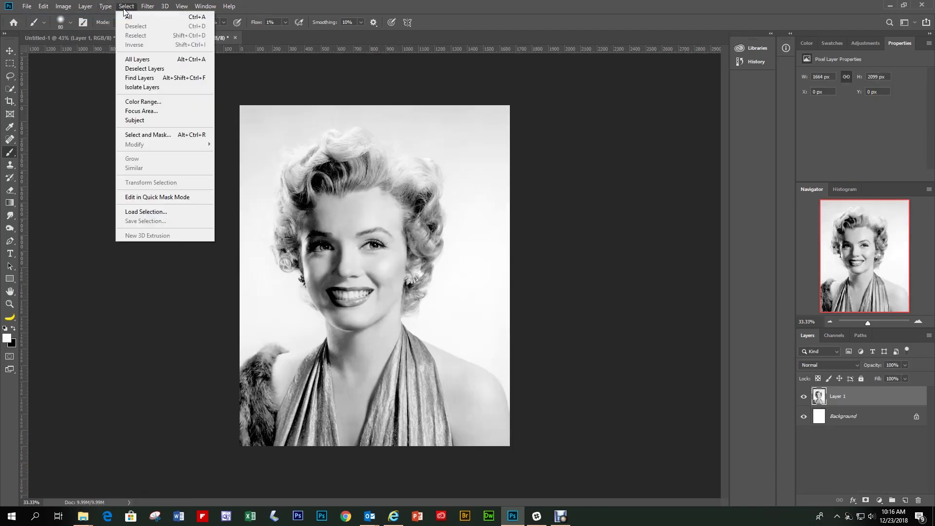
{"action": "left_click", "coordinate": [73, 85]}
{"action": "left_click", "coordinate": [763, 226]}
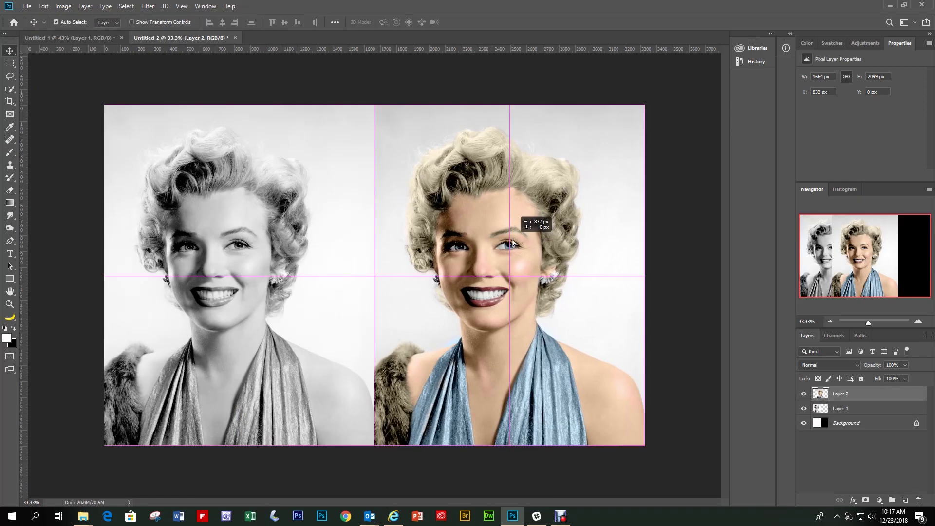
{"action": "left_click_drag", "start_coordinate": [514, 243], "coordinate": [649, 243]}
{"action": "key", "text": "ctrl+0"}
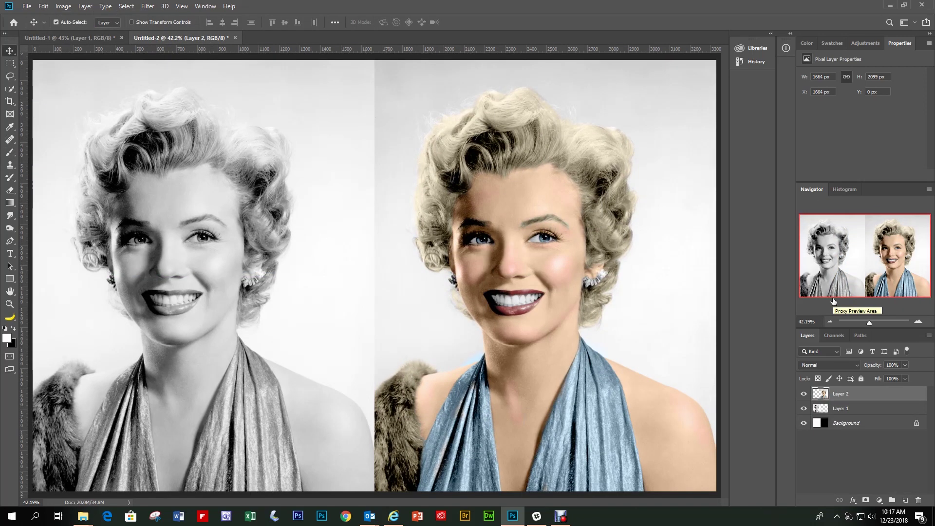